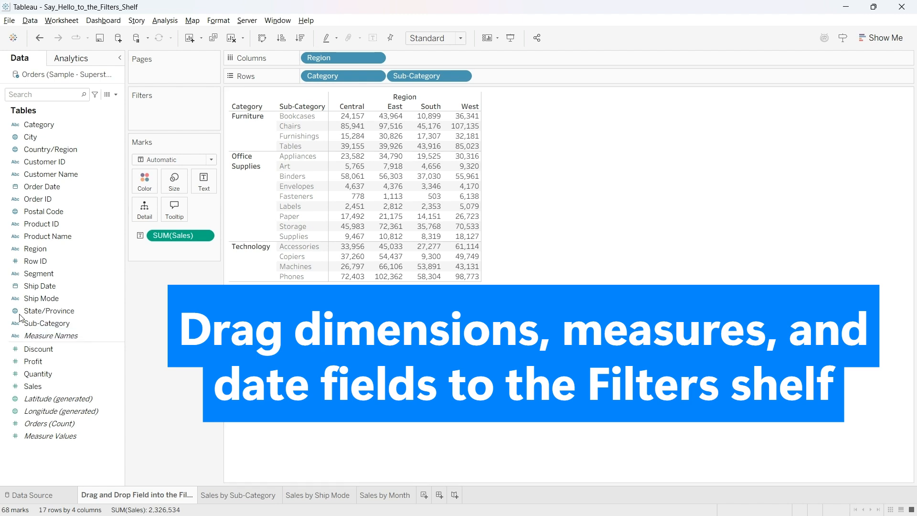
Step: Filter the Region by Category and Sub-Category table by Region, keeping only Central and South
drag(95, 318, 231, 195)
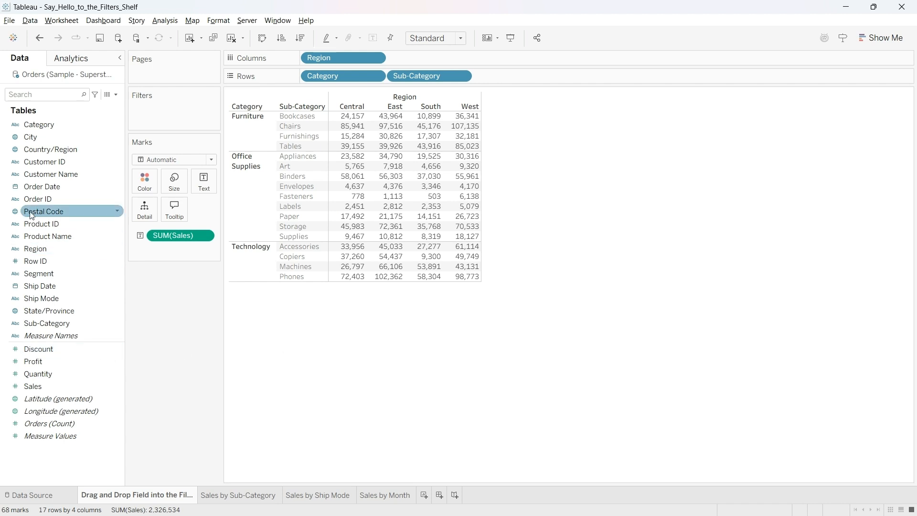
click(58, 251)
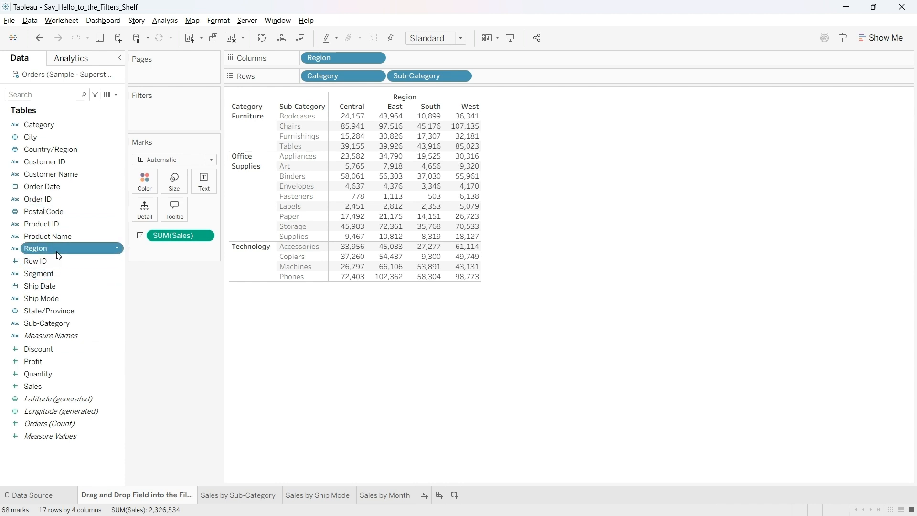
drag(58, 256, 184, 119)
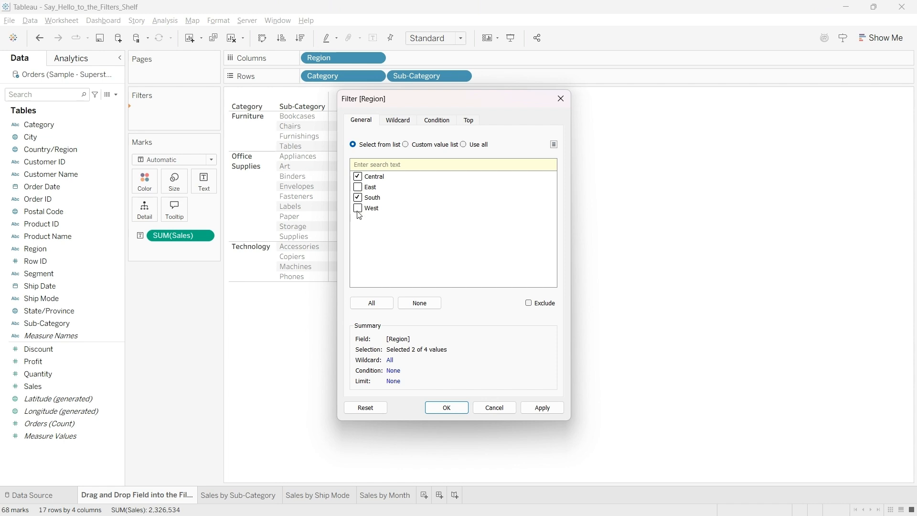
click(445, 412)
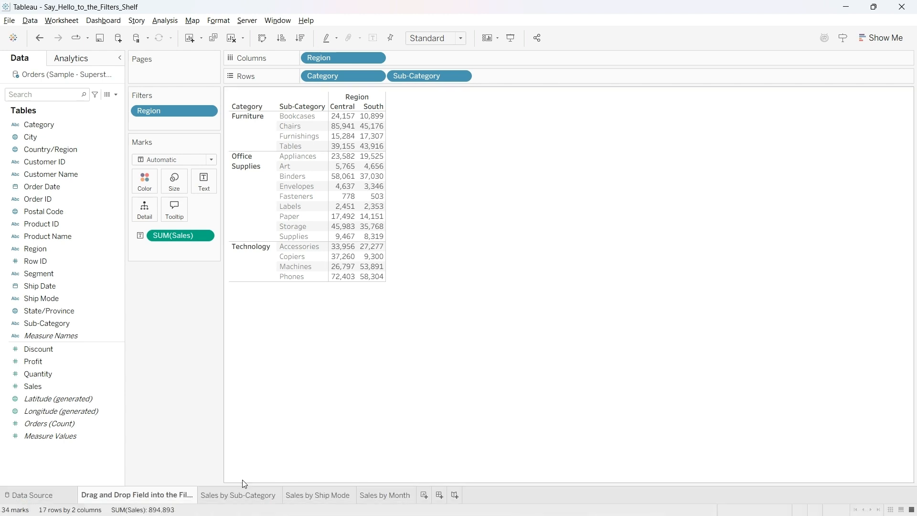
Step: On the Sales by Sub-Category sheet, add a Sub-Category filter and apply it with only Accessories, Appliances, Art and Binders selected
click(239, 495)
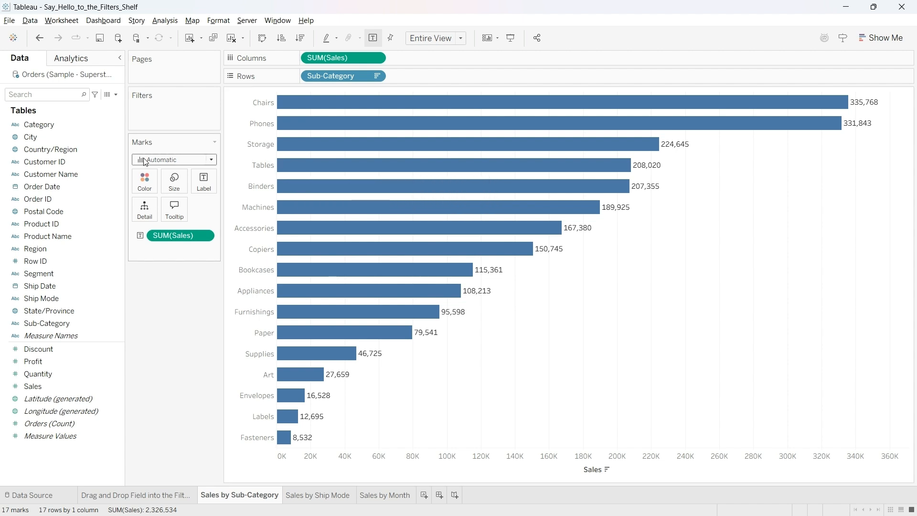
drag(70, 322, 176, 110)
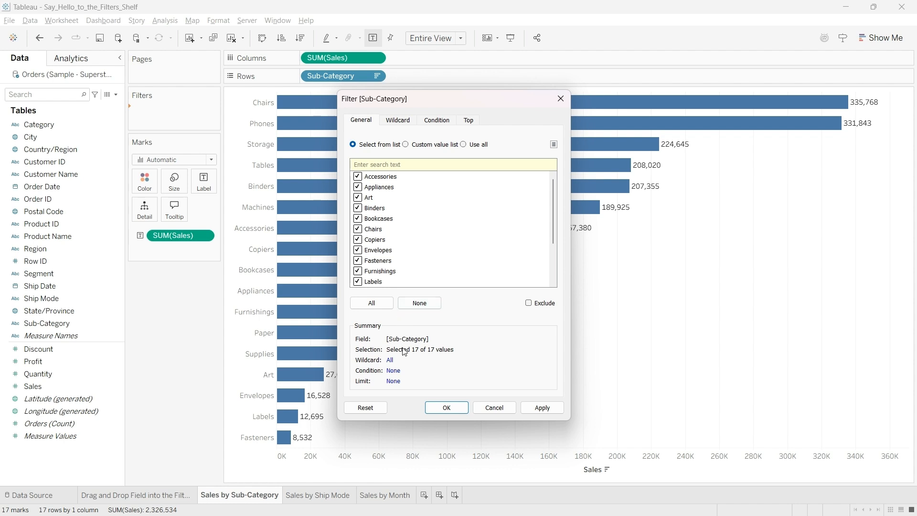
click(420, 304)
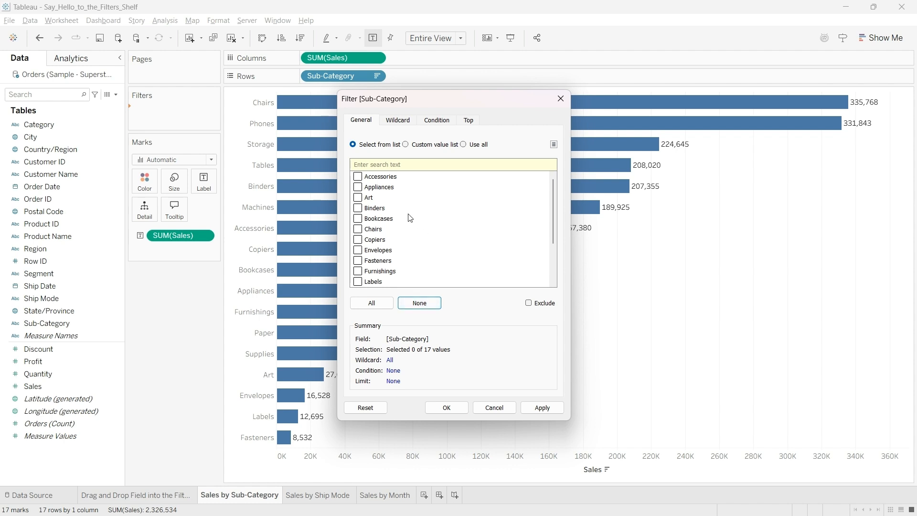
click(358, 177)
click(358, 188)
click(357, 198)
click(358, 208)
drag(432, 102, 730, 151)
click(856, 459)
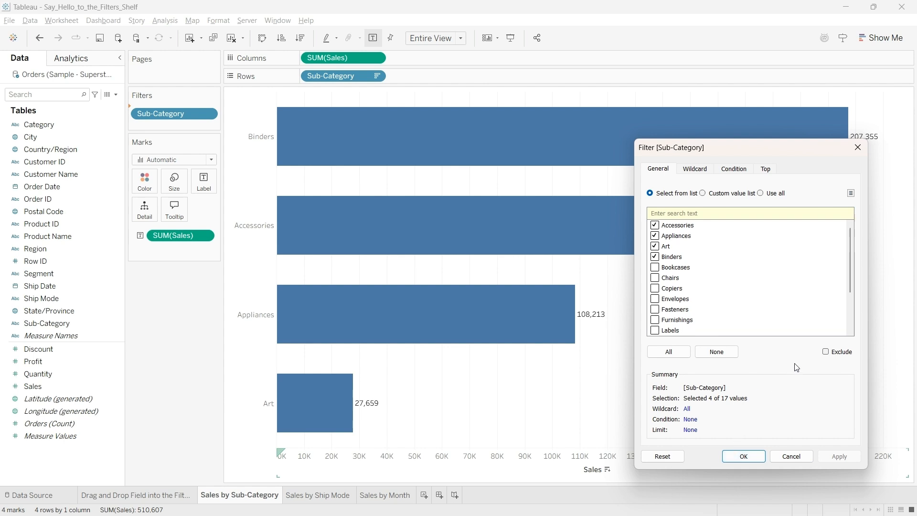
Step: Apply the four selected sub-categories as an exclusion, and reset the filter to include all values
click(826, 352)
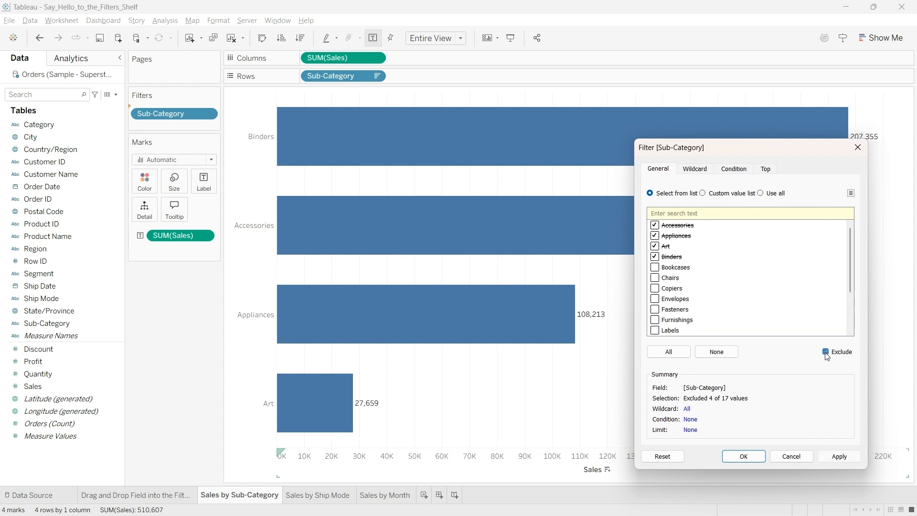
click(840, 457)
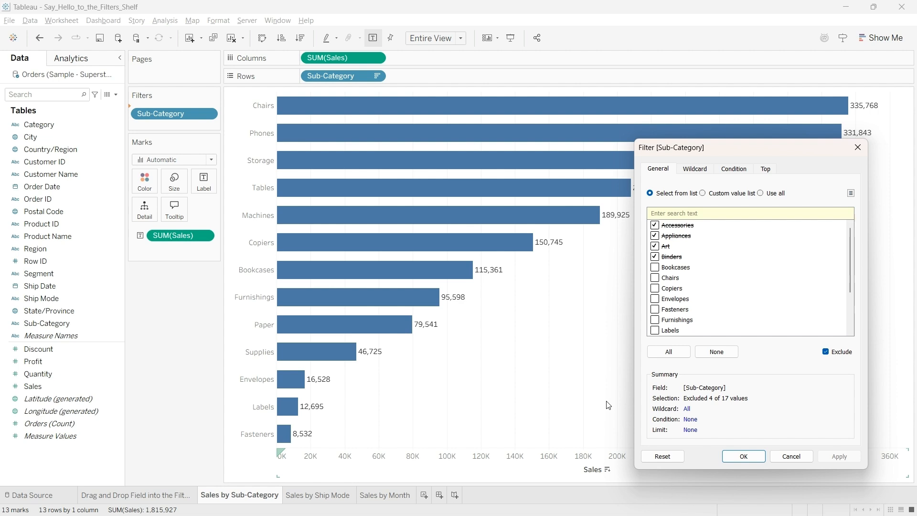
click(826, 353)
click(679, 354)
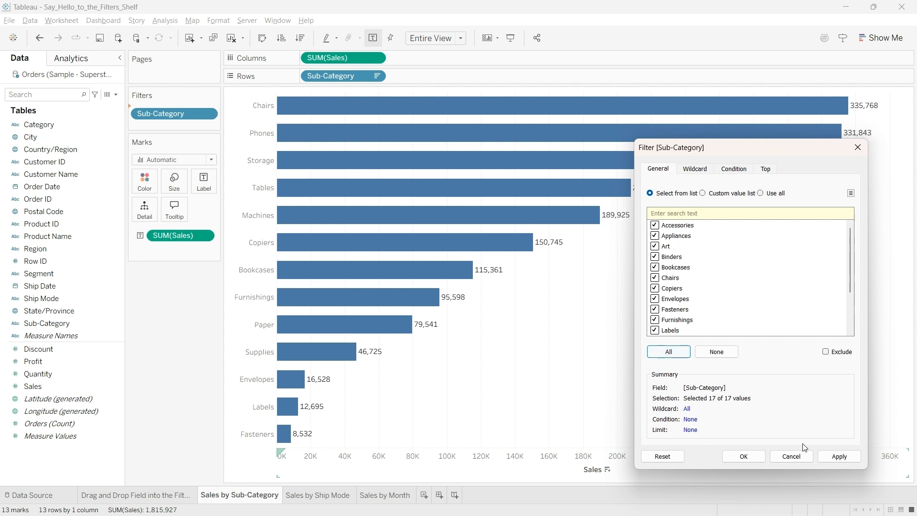
click(840, 457)
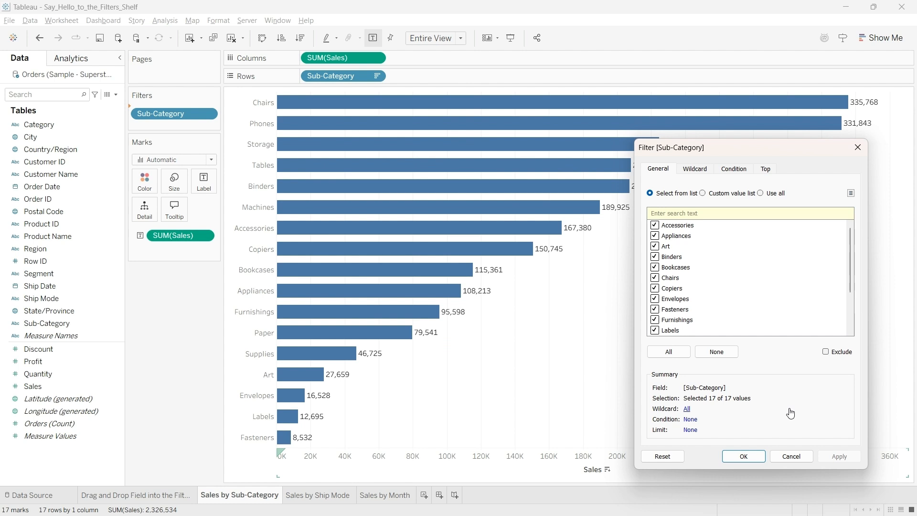
Step: Apply a wildcard match for sub-categories starting with A, and clear the match value again
click(704, 171)
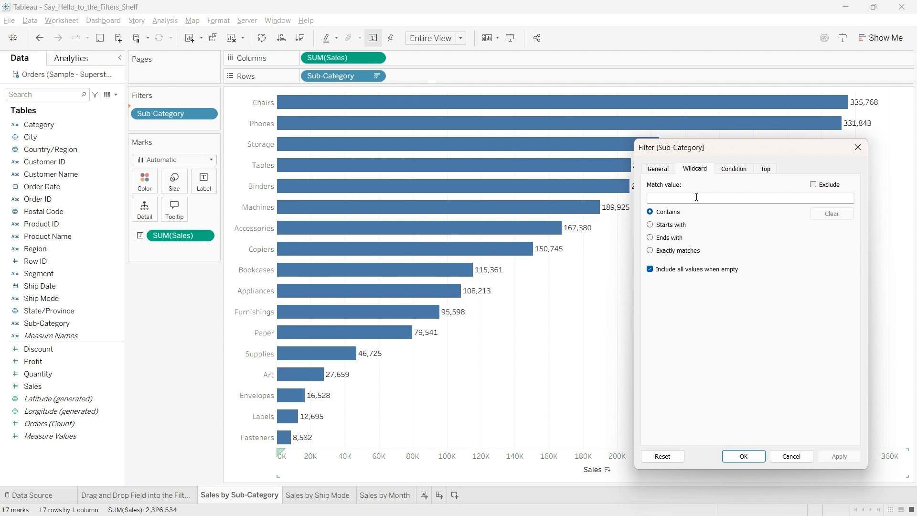
text(A)
click(651, 225)
click(839, 460)
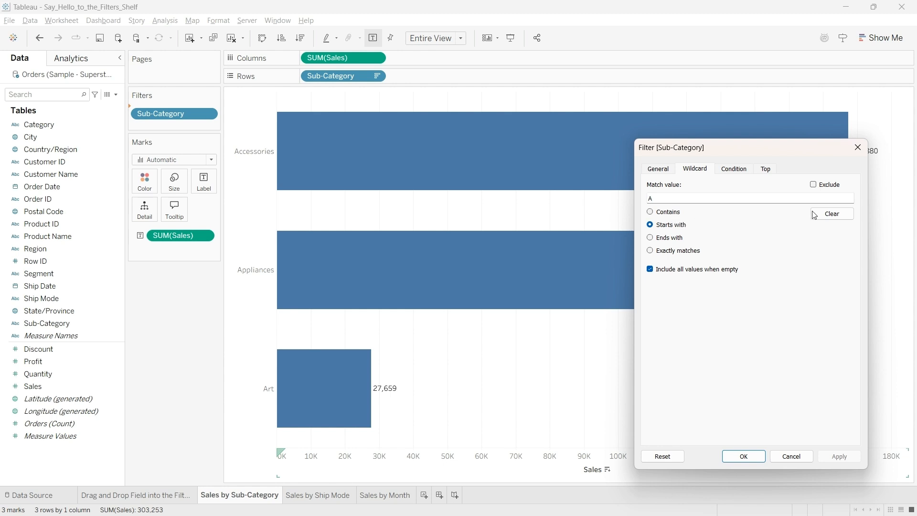
click(833, 215)
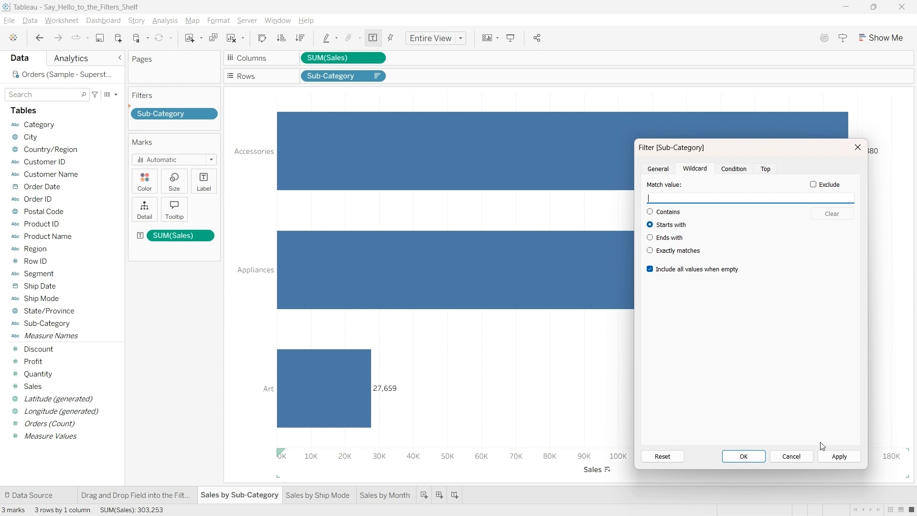
click(830, 458)
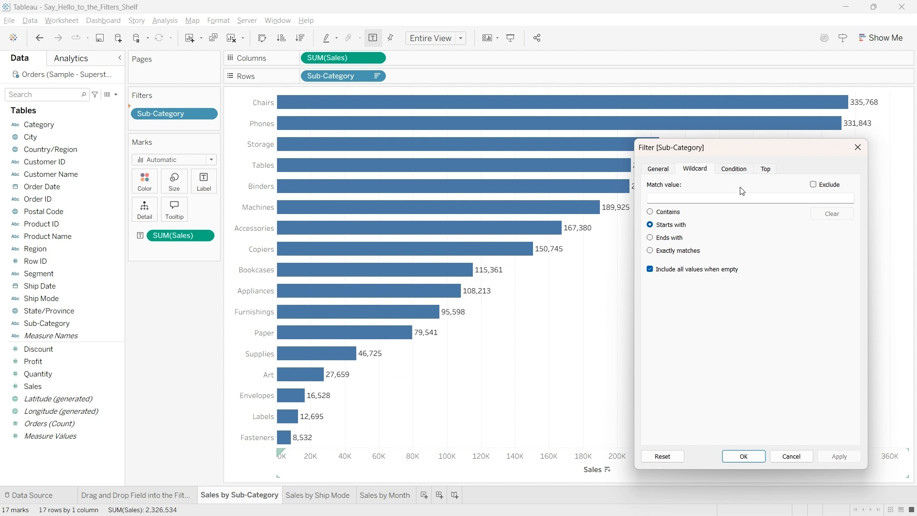
Step: Apply a by-field condition to the Sub-Category filter with a lower limit of 250,000 on the sum of Sales
click(739, 170)
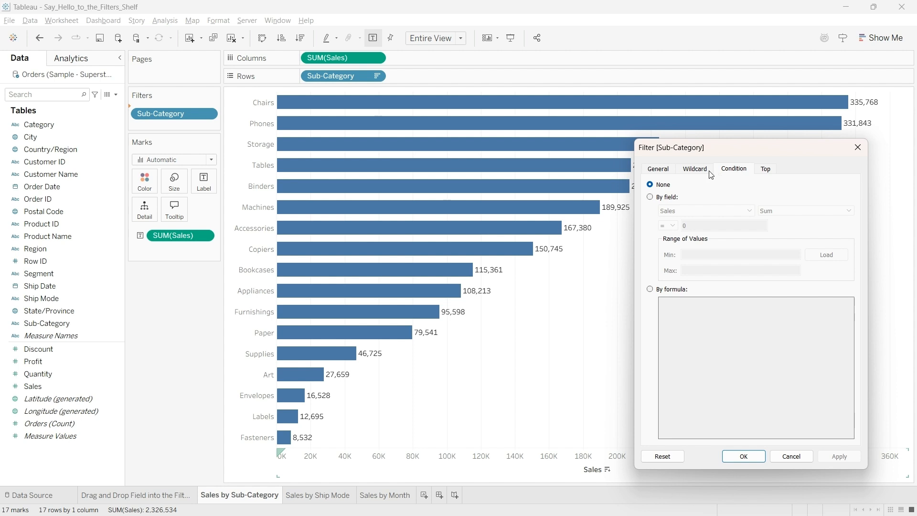
click(651, 197)
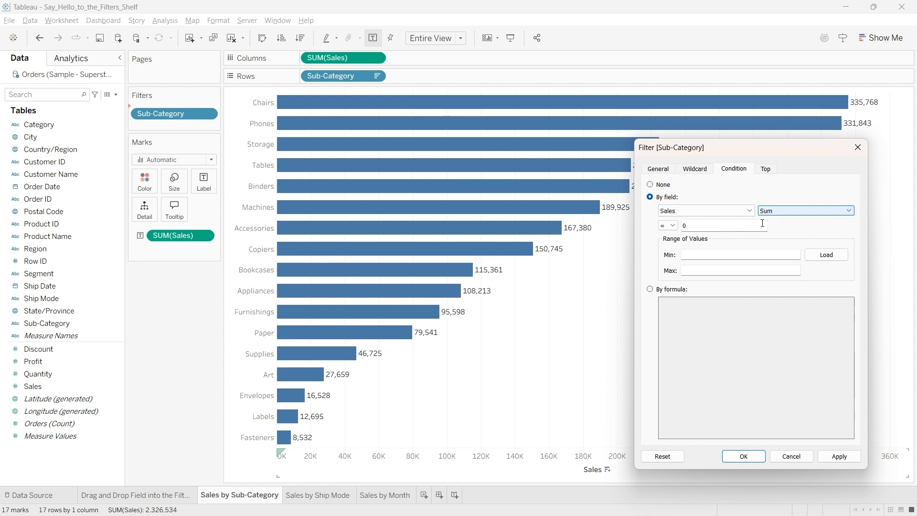
click(680, 227)
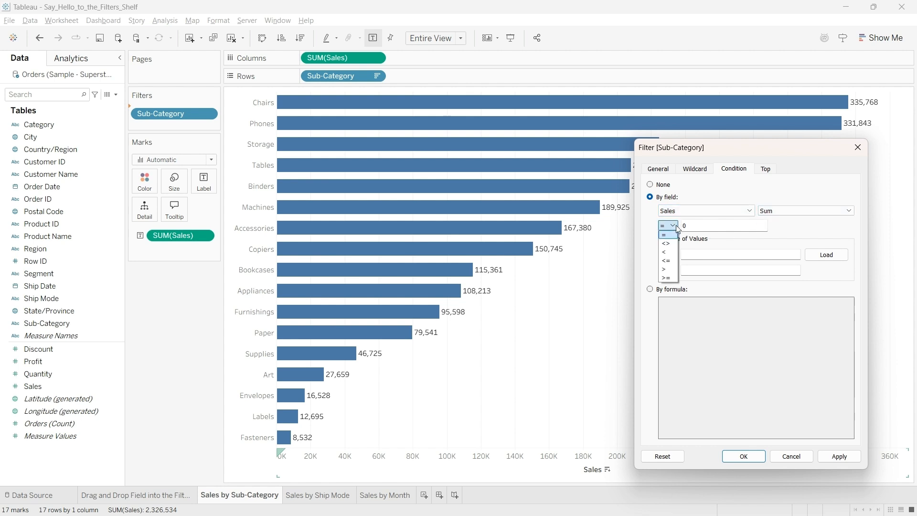
click(675, 267)
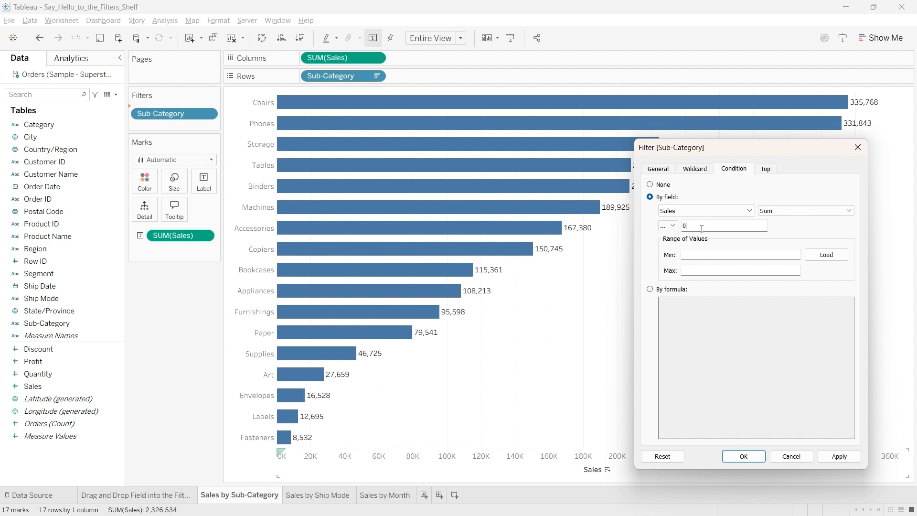
double_click(702, 230)
text(250K)
click(841, 461)
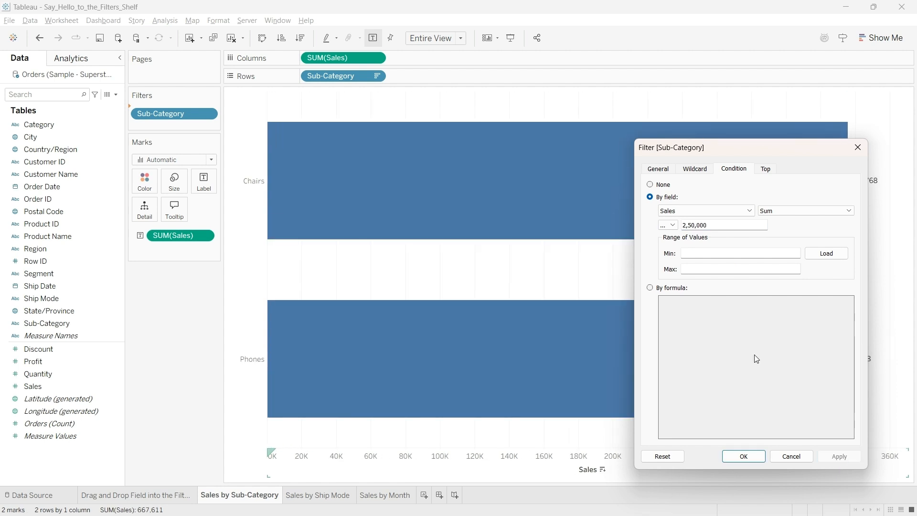
Step: Move the filter dialog off the chart and set the Sub-Category condition back to None
drag(744, 148, 112, 116)
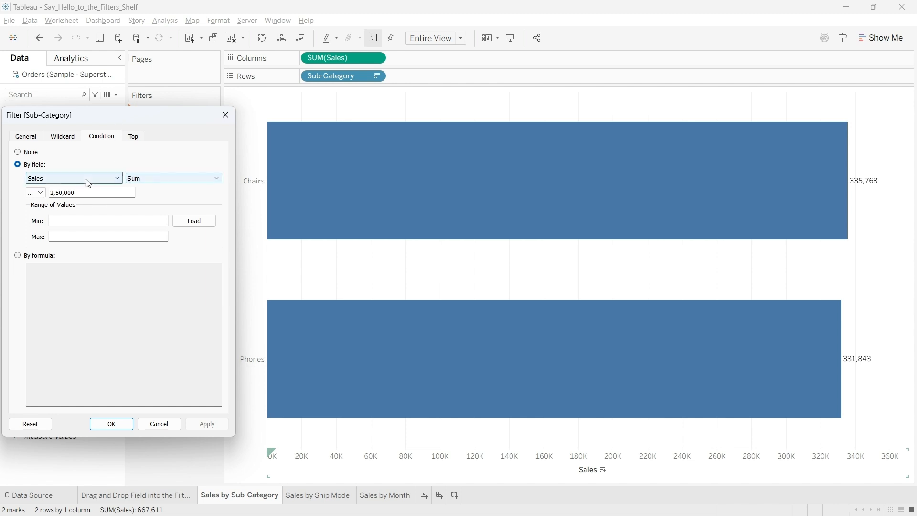
click(24, 154)
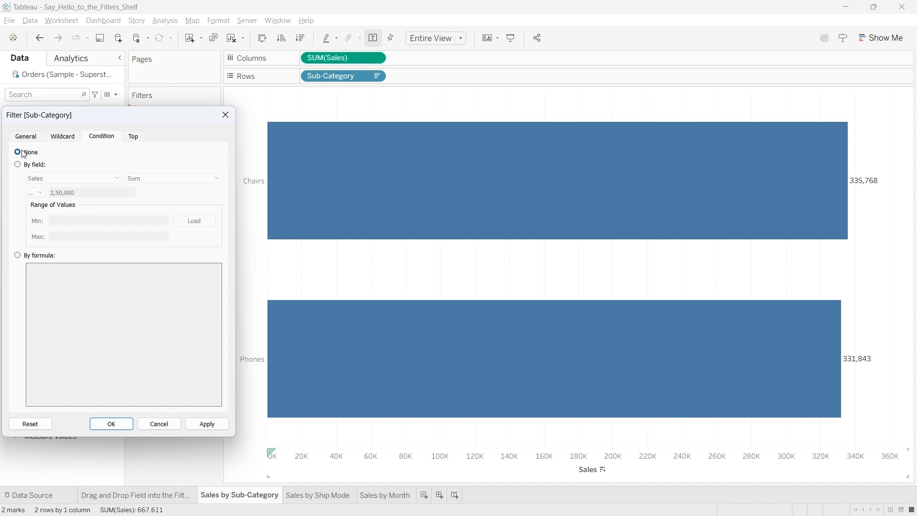
click(207, 424)
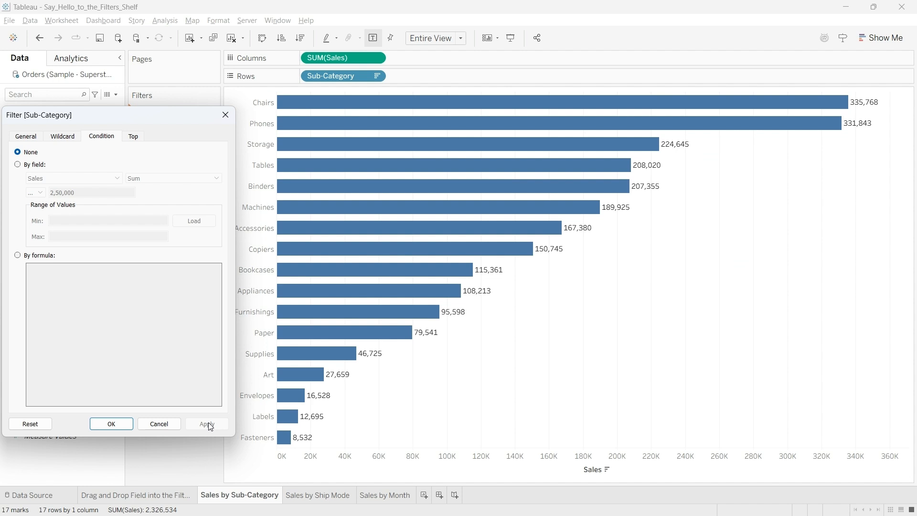
Step: Limit the Sub-Category filter to the top 5 by sum of Sales and apply it
click(135, 139)
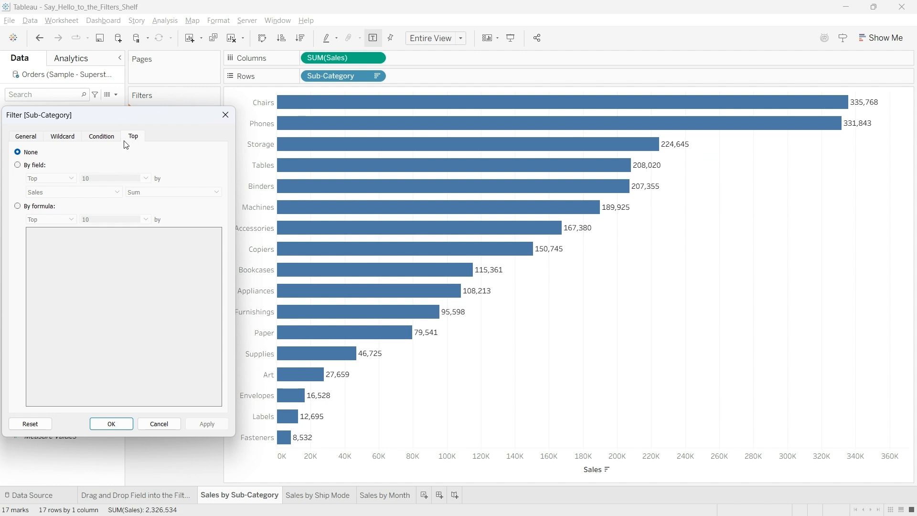
click(21, 165)
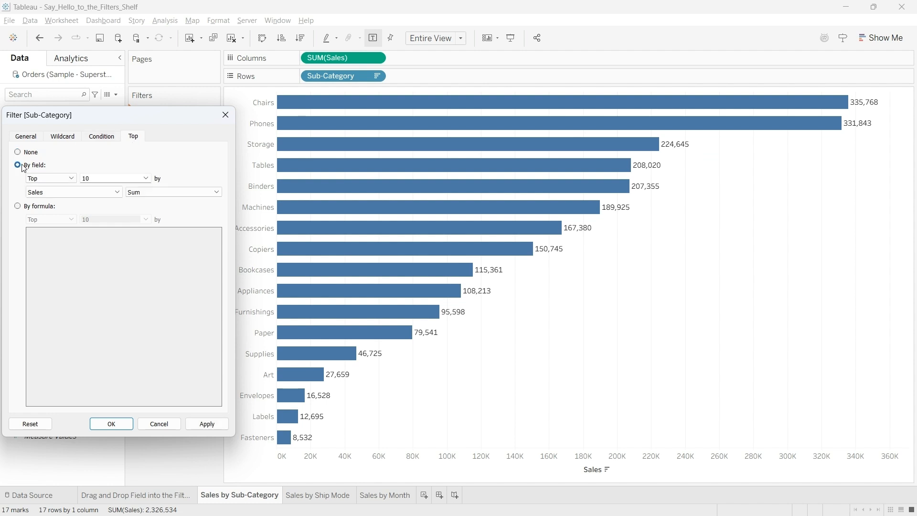
double_click(127, 178)
text(5)
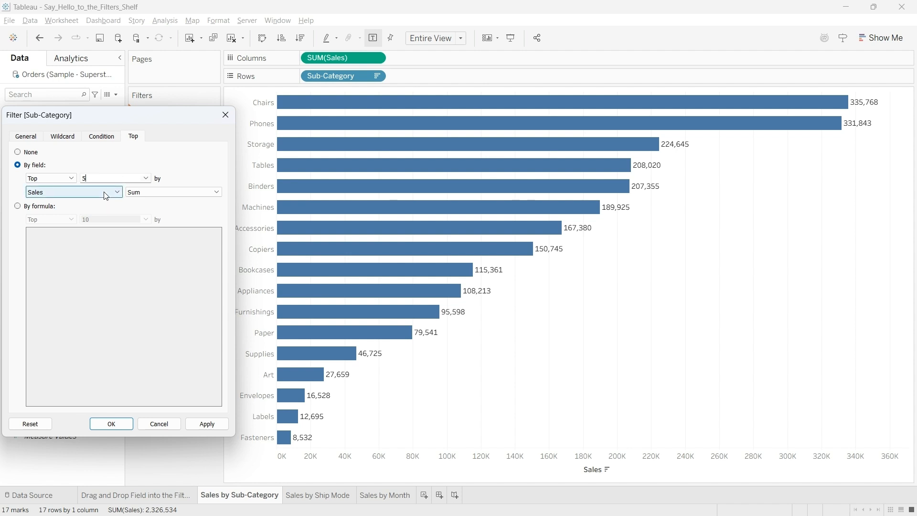
click(214, 426)
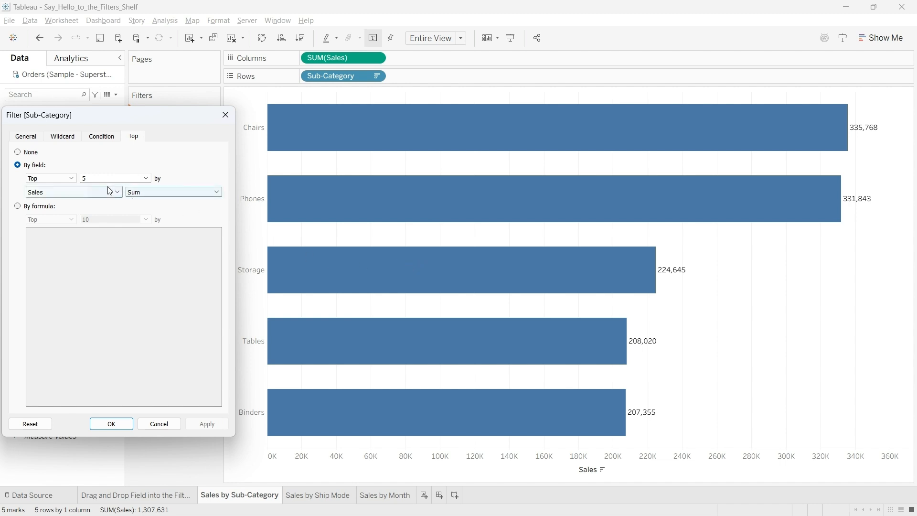
Step: Change the Sub-Category limit to the bottom 5 by sum of Sales, apply it and close the filter settings
click(72, 180)
click(70, 182)
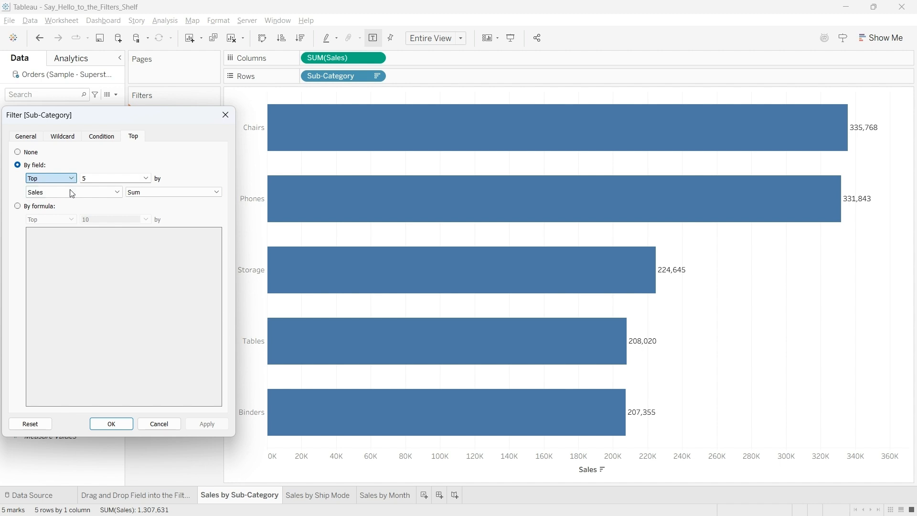
click(71, 177)
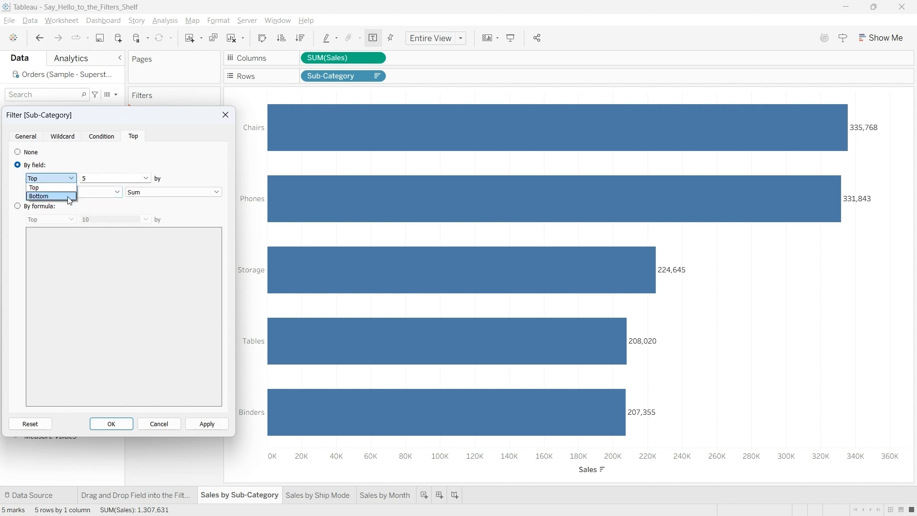
click(70, 194)
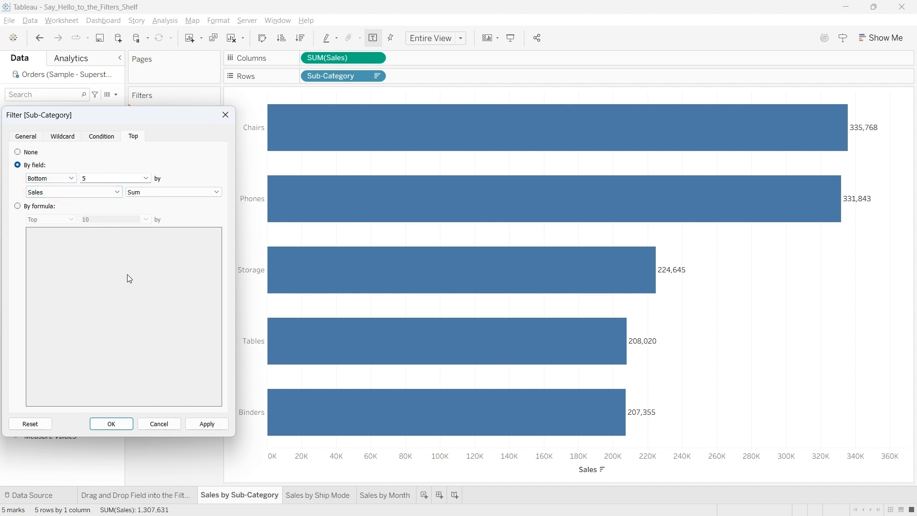
click(206, 425)
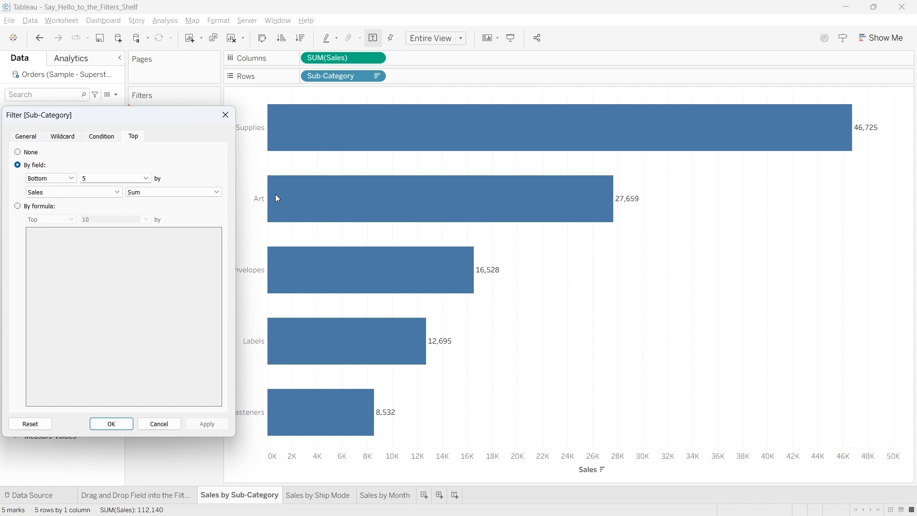
click(115, 424)
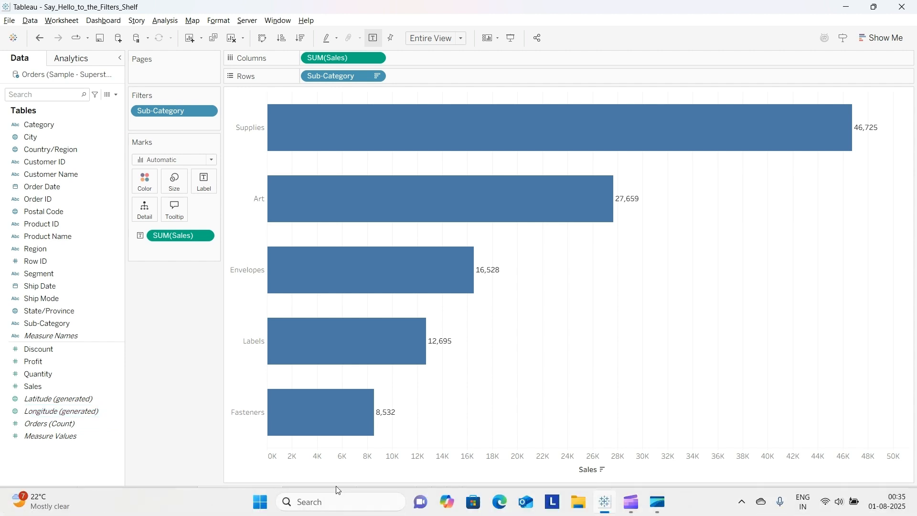
Step: On the Sales by Ship Mode sheet, add Sales to the filters, aggregated as Sum
click(325, 495)
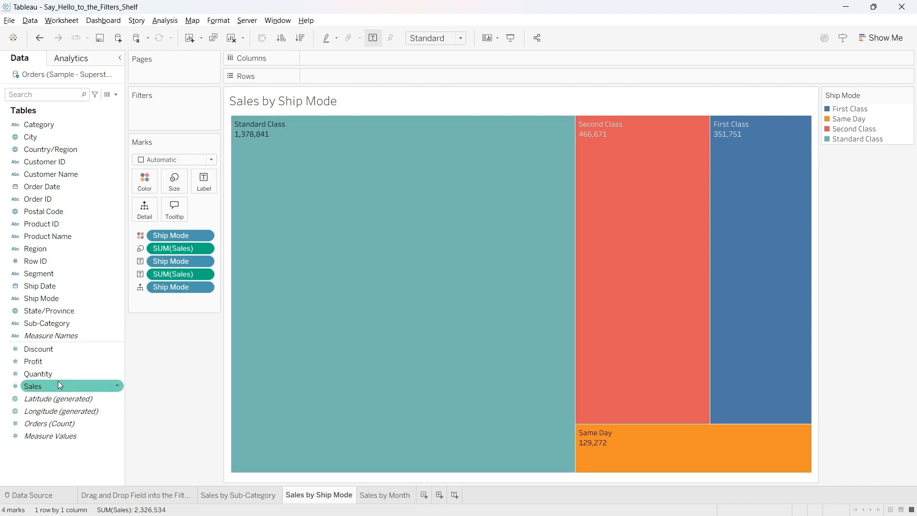
drag(58, 380, 180, 106)
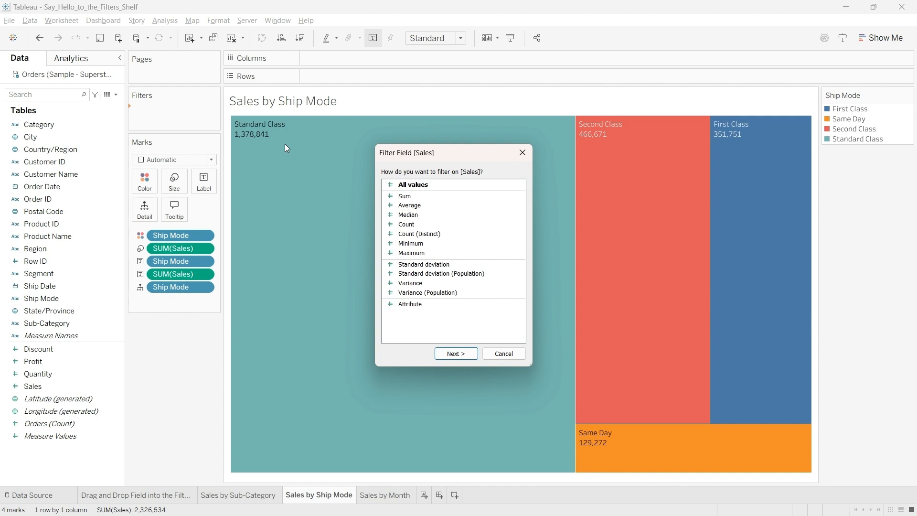
click(396, 197)
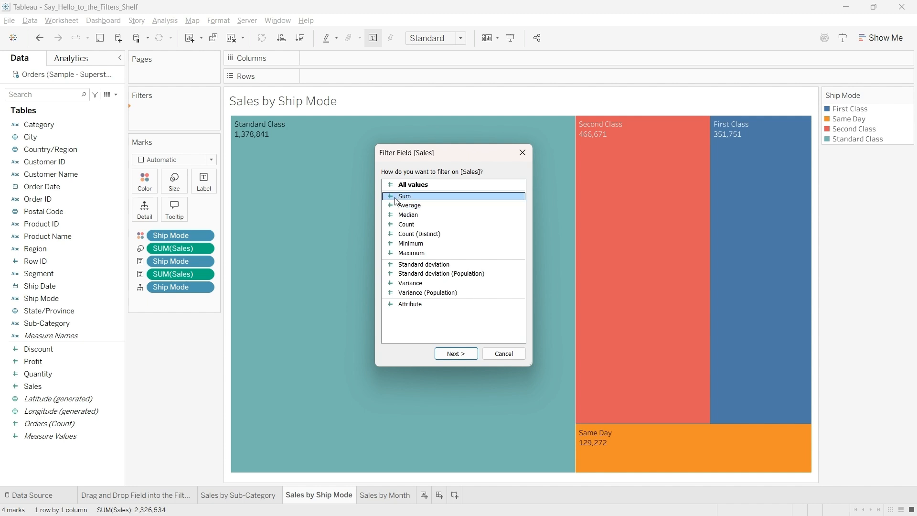
click(457, 354)
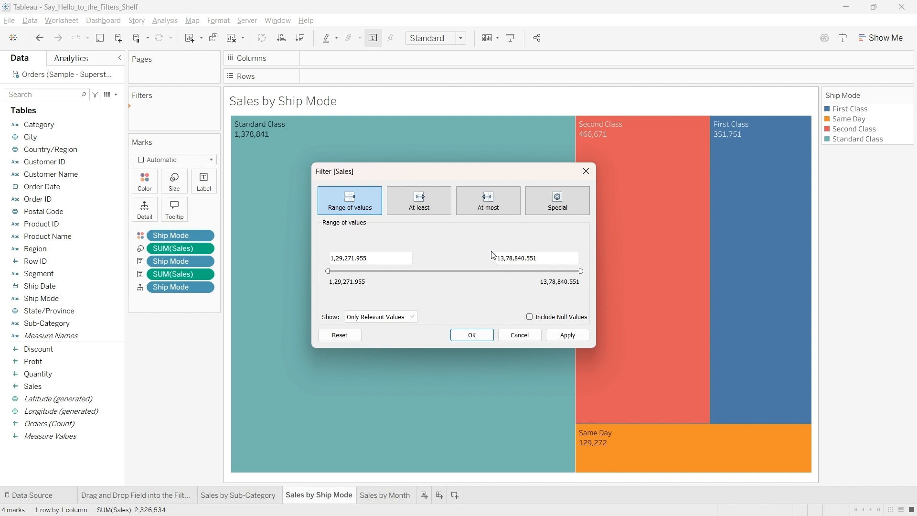
Step: Restrict the Sales filter to a range of values from 4,57,224 to 10,14,981 and apply it
click(330, 271)
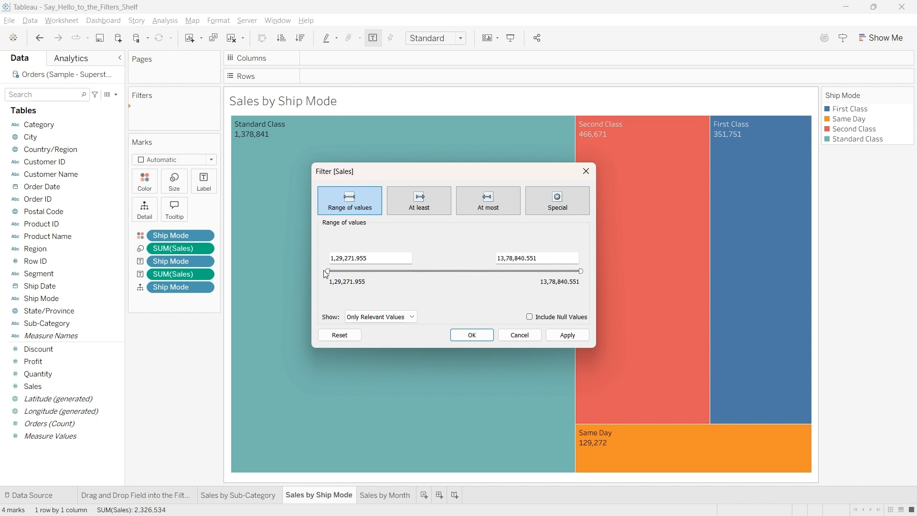
drag(329, 271, 393, 271)
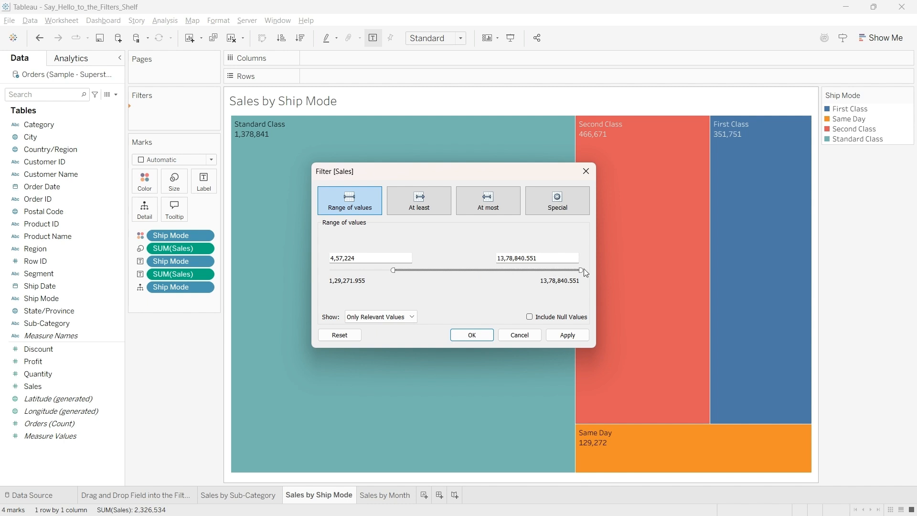
drag(581, 270, 508, 271)
click(565, 337)
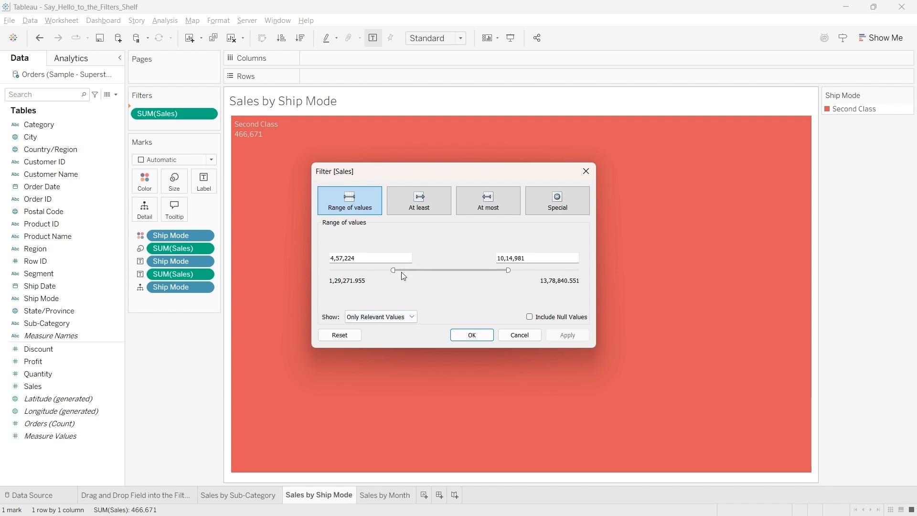
Step: Restore the Sales filter to the full range from 1,29,271.955 to 13,78,840.551, apply it and close the filter settings
drag(394, 269, 327, 270)
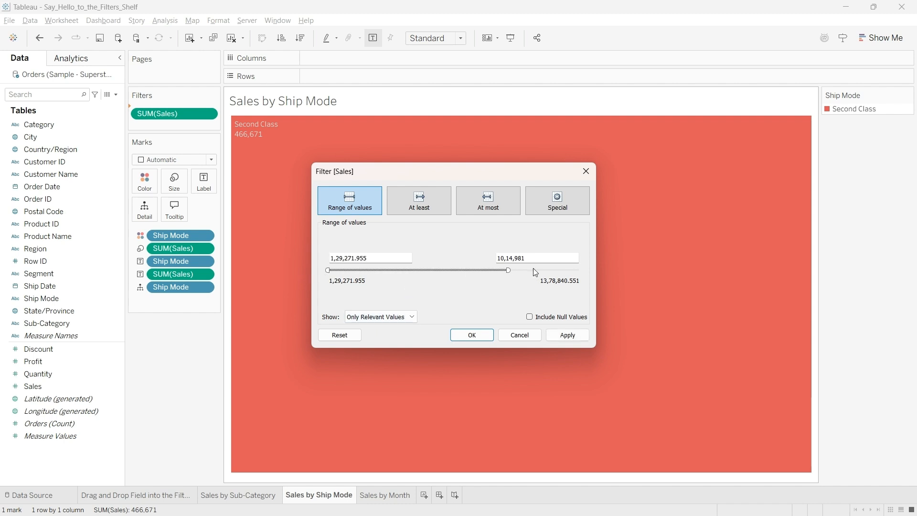
drag(507, 270, 584, 269)
click(562, 336)
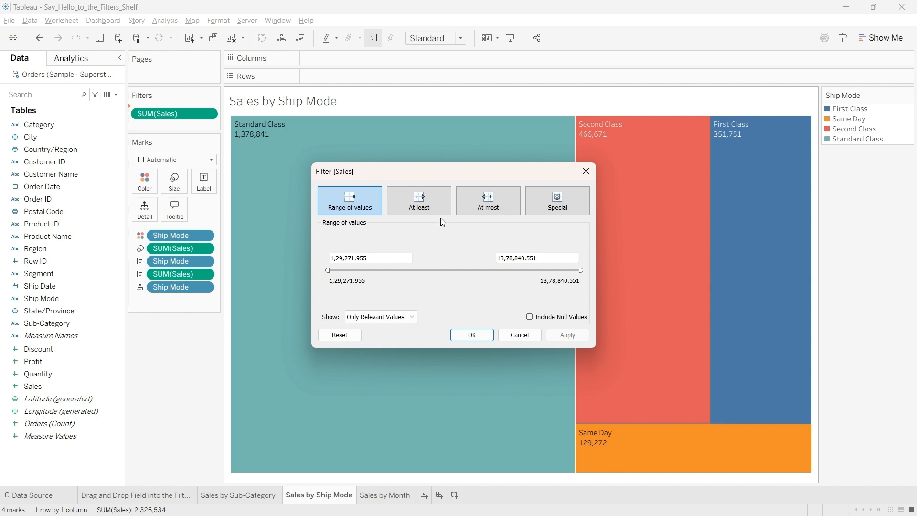
click(479, 337)
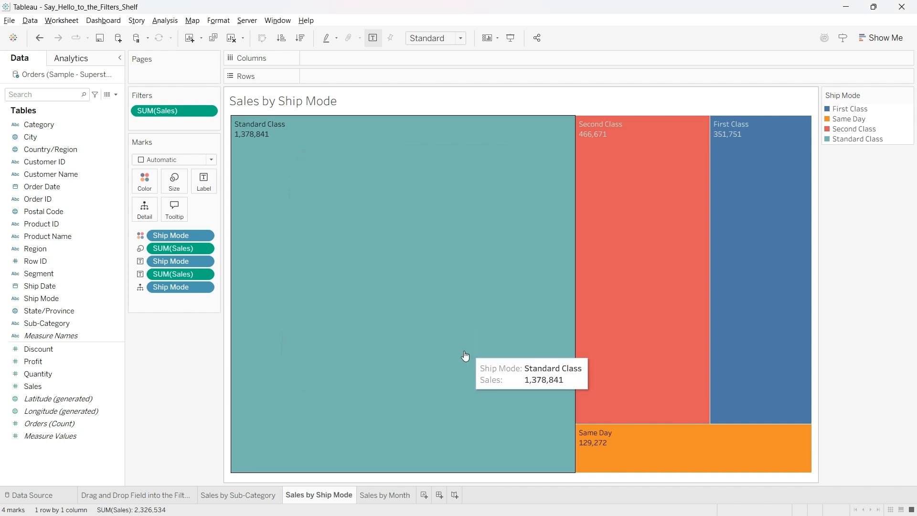
Step: On the Sales by Month sheet, add Order Date to the filters as a Range of Dates
click(385, 496)
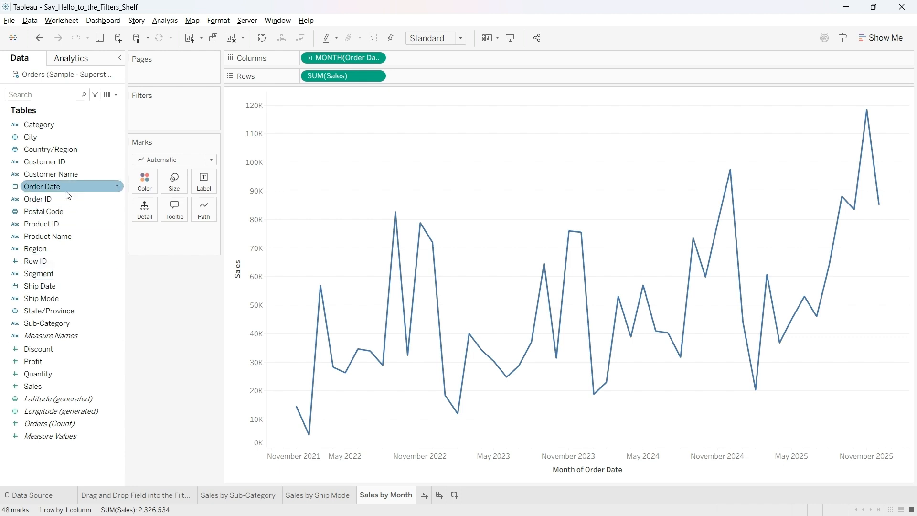
drag(69, 194, 166, 119)
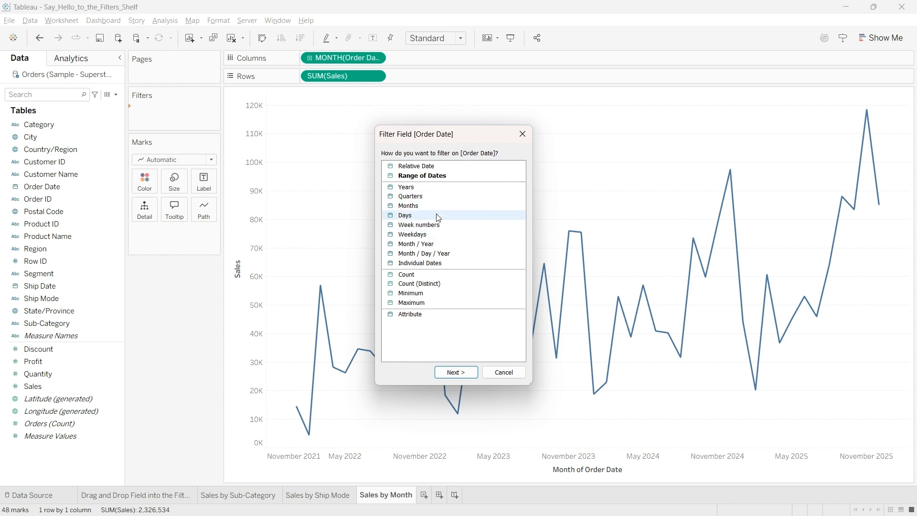
click(414, 178)
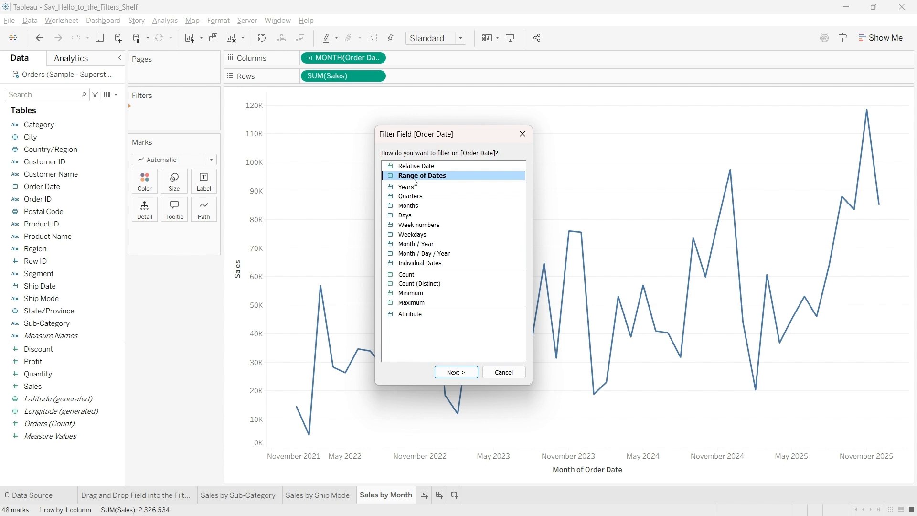
click(463, 377)
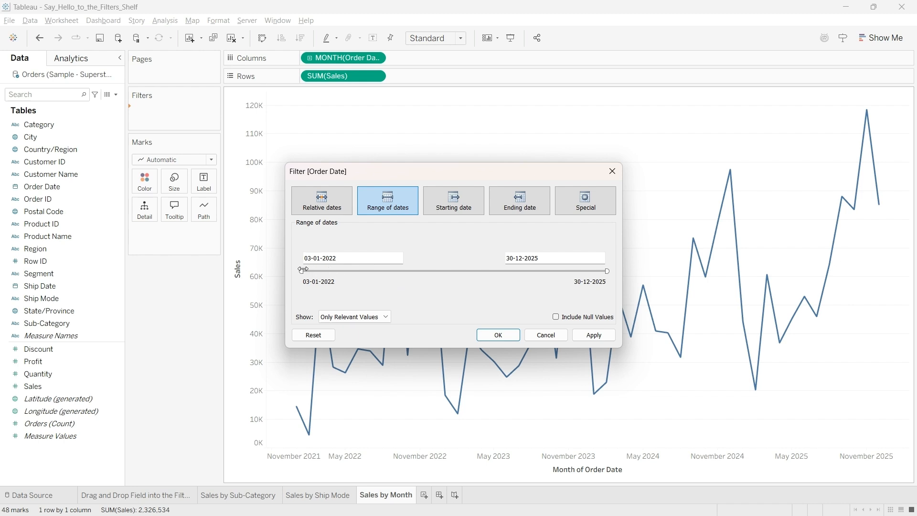
Step: Restrict Order Date to the range 19-03-2023 to 19-11-2024, apply it and move the dialog to inspect the line chart
drag(302, 271, 393, 276)
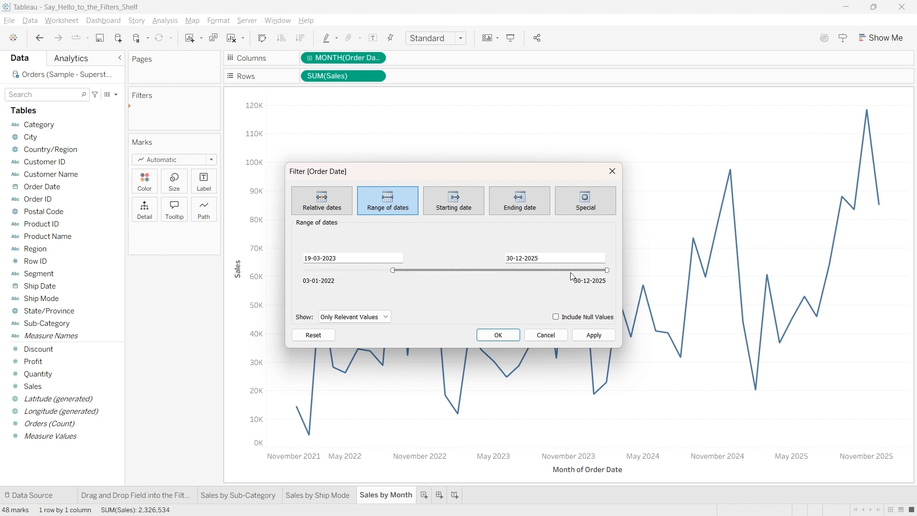
drag(607, 270, 524, 273)
click(594, 336)
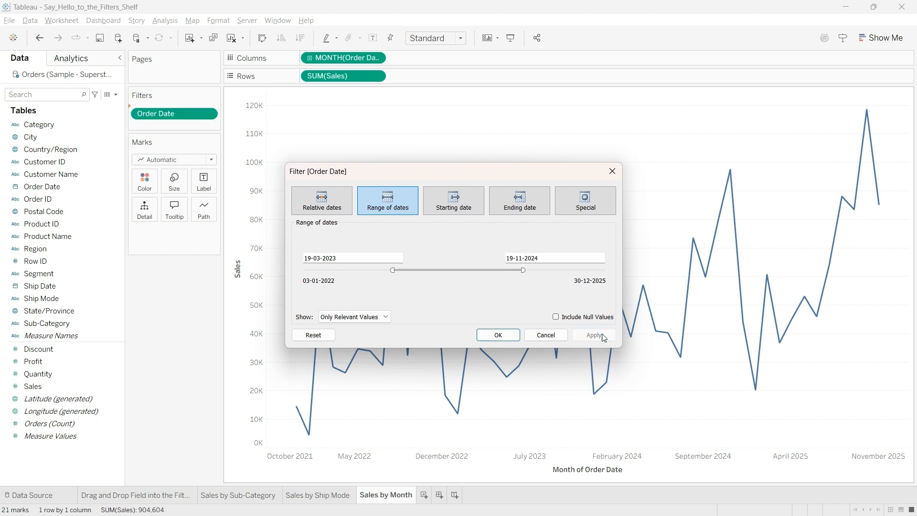
drag(498, 177, 192, 144)
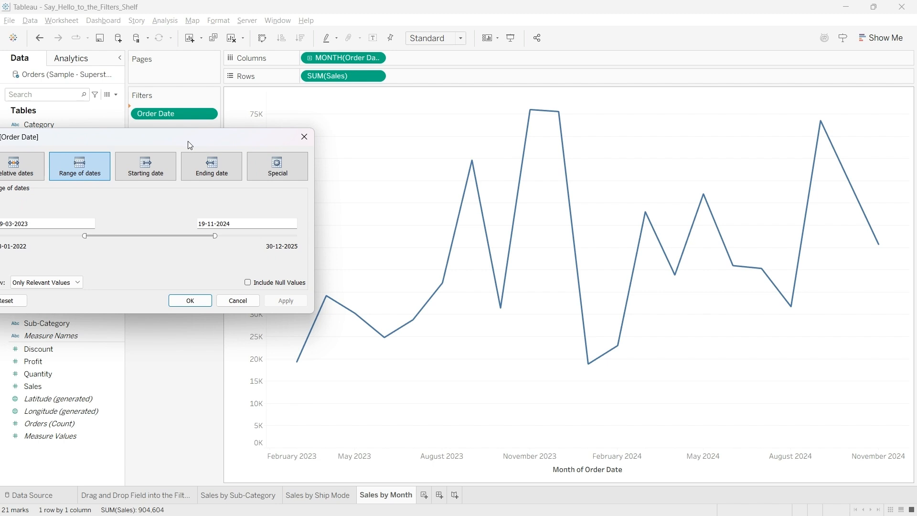
drag(157, 135, 229, 179)
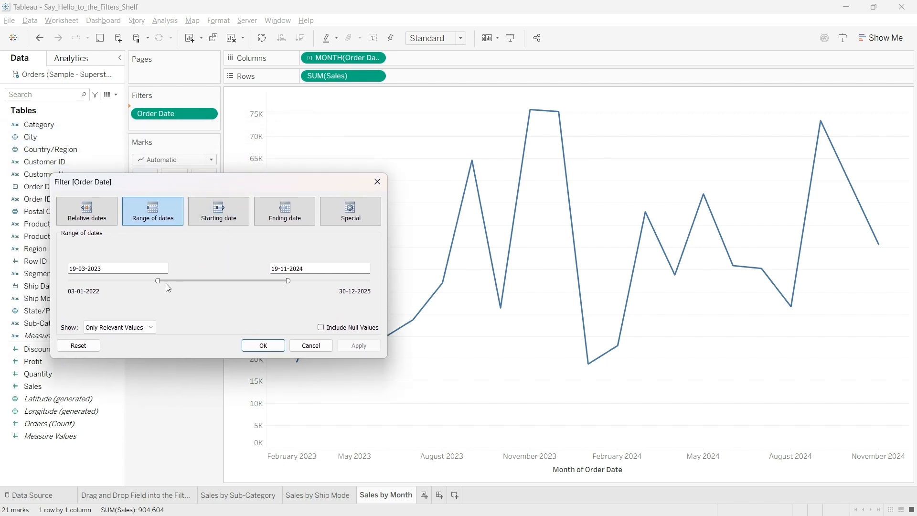
Step: Widen the Order Date range back to 03-01-2022 through 30-12-2025 and apply it
drag(158, 281, 67, 281)
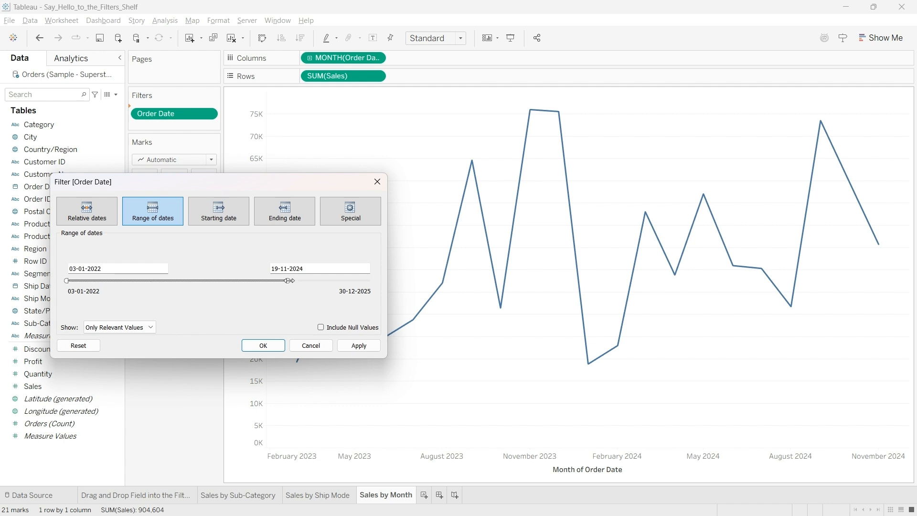
drag(288, 281, 393, 283)
click(358, 345)
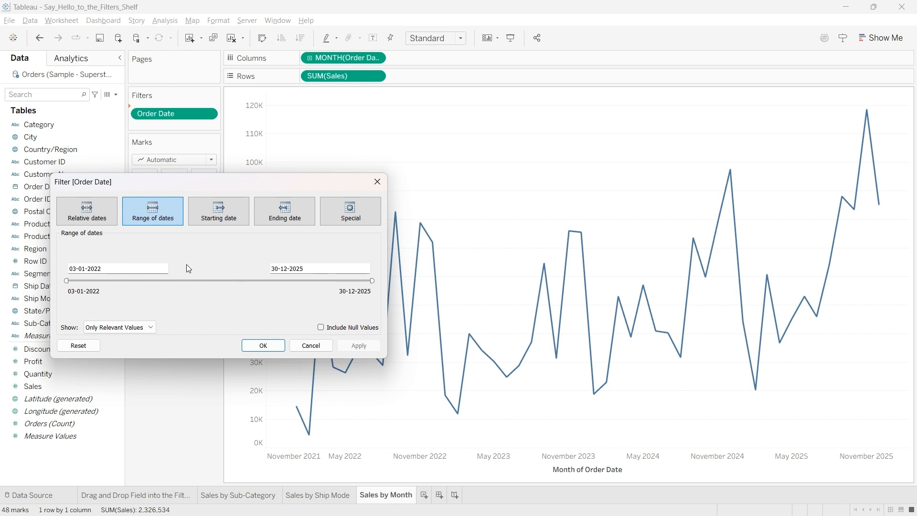
Step: Switch the Order Date filter to relative dates covering the last 3 years, apply it and close the filter settings
click(87, 217)
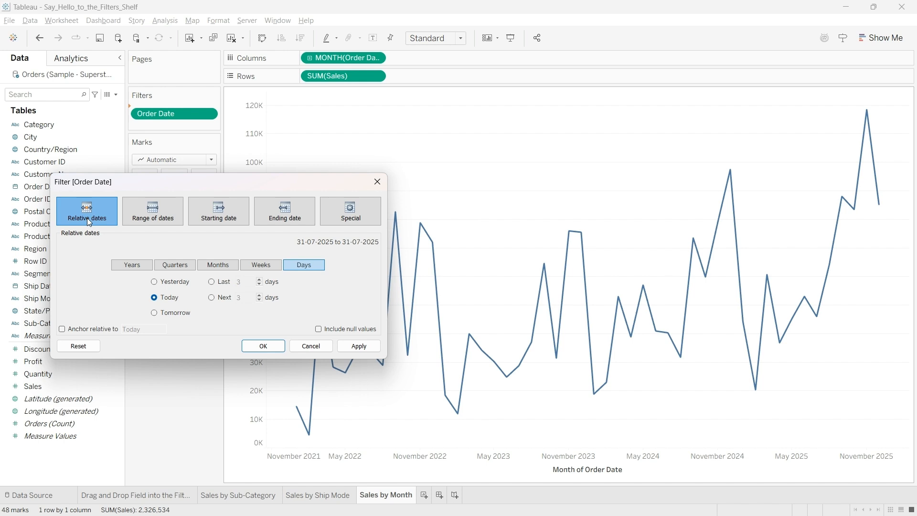
click(127, 266)
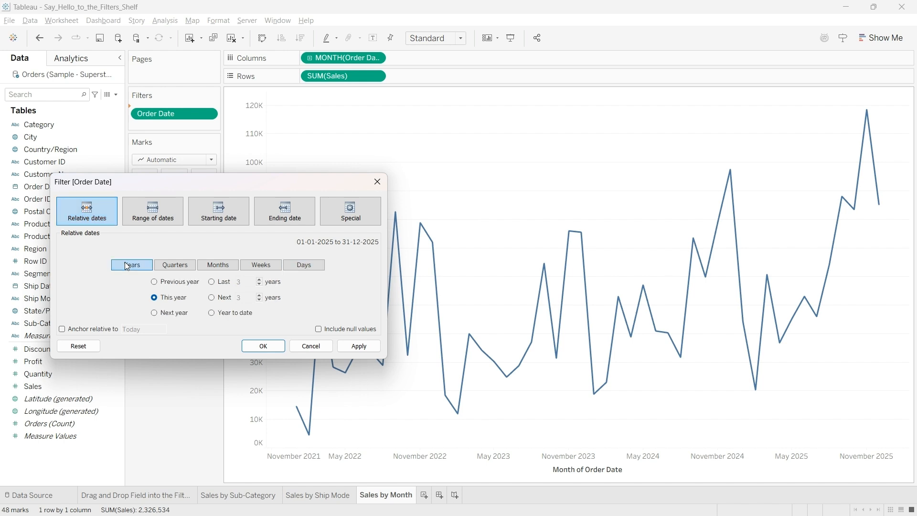
click(212, 282)
click(353, 348)
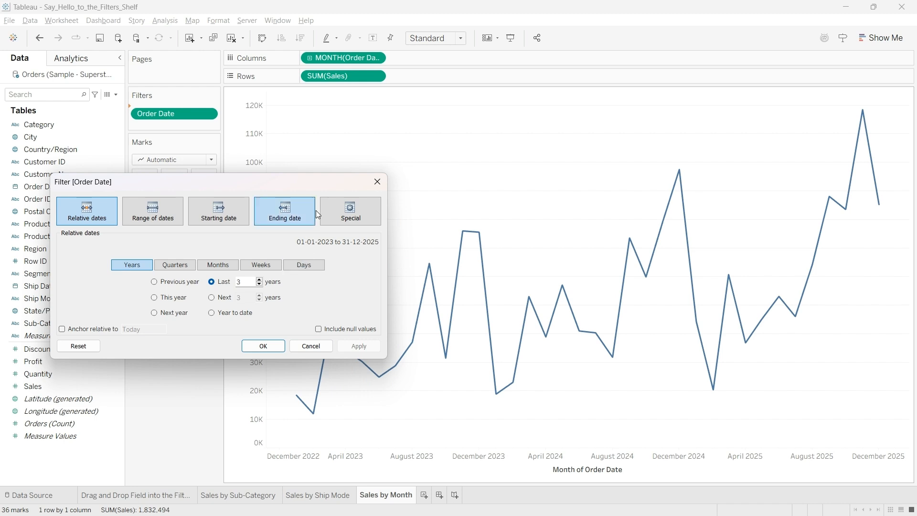
drag(321, 183, 251, 131)
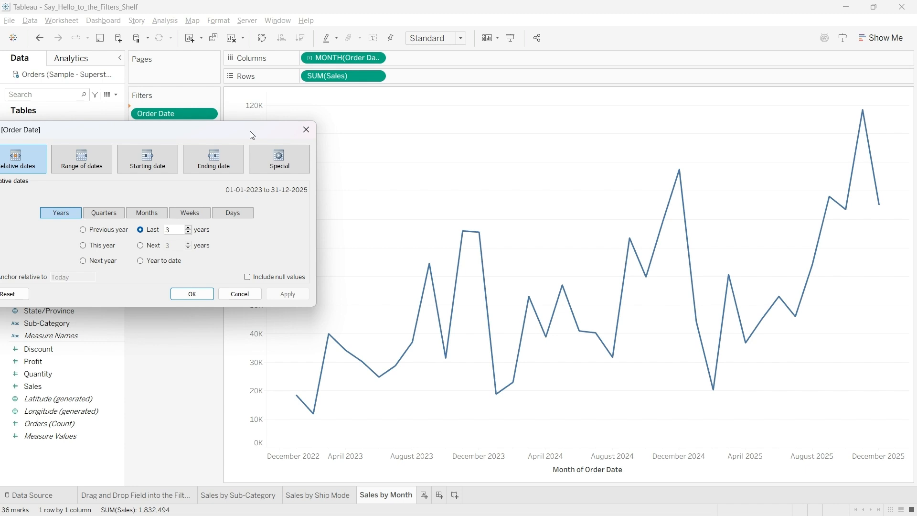
drag(257, 136, 319, 152)
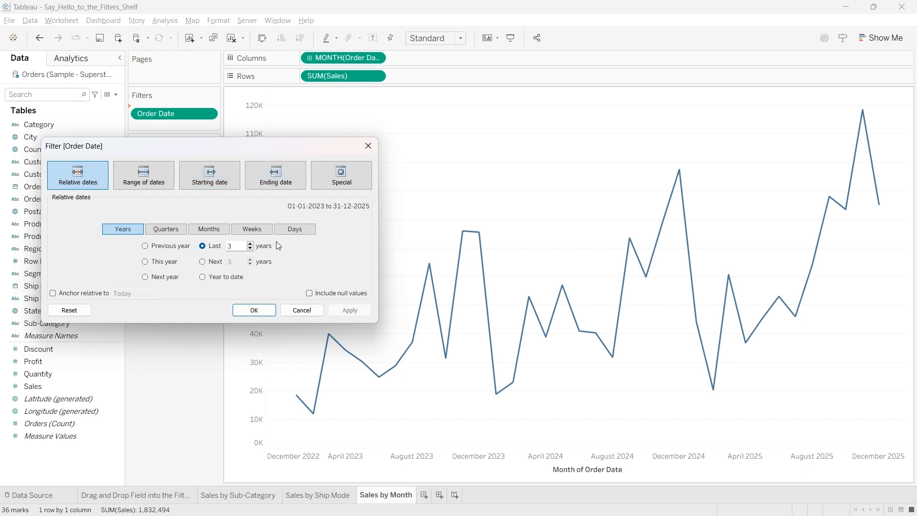
click(262, 310)
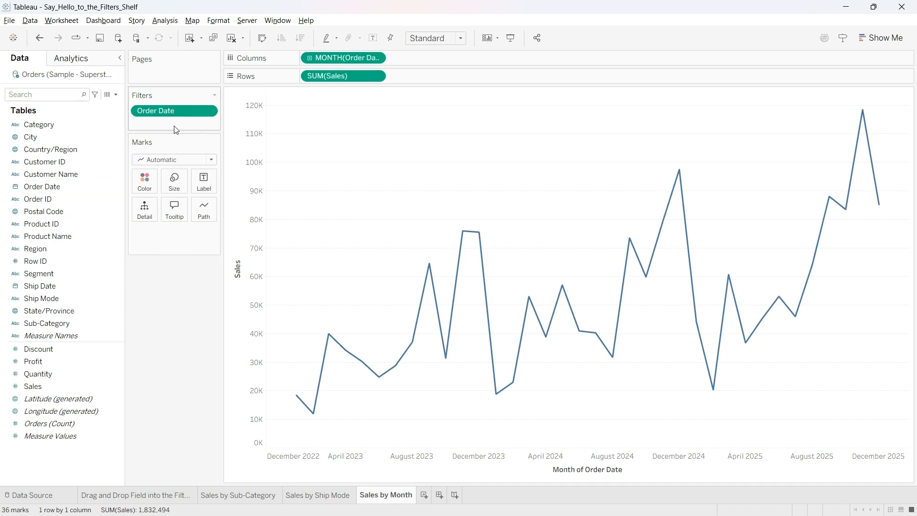
Step: Remove the relative Order Date filter and add Order Date to the filters again, this time by Years
drag(177, 117, 180, 294)
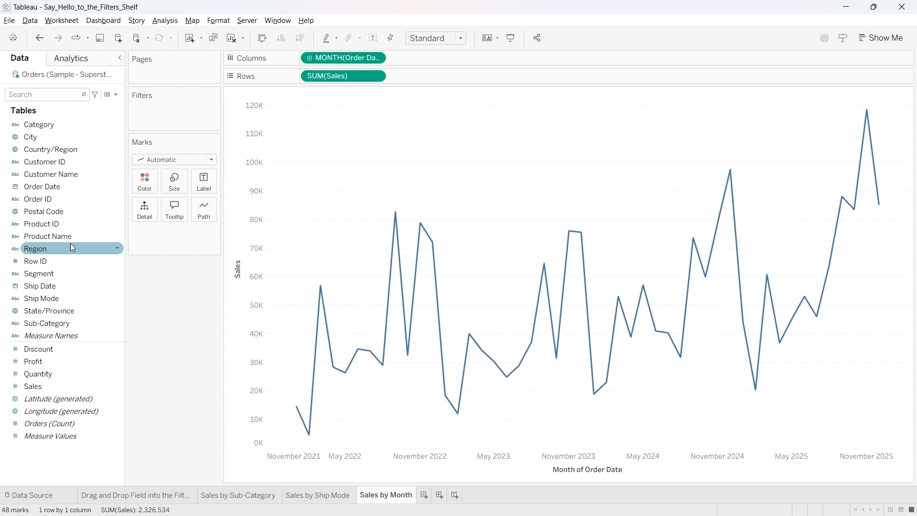
drag(52, 190, 166, 112)
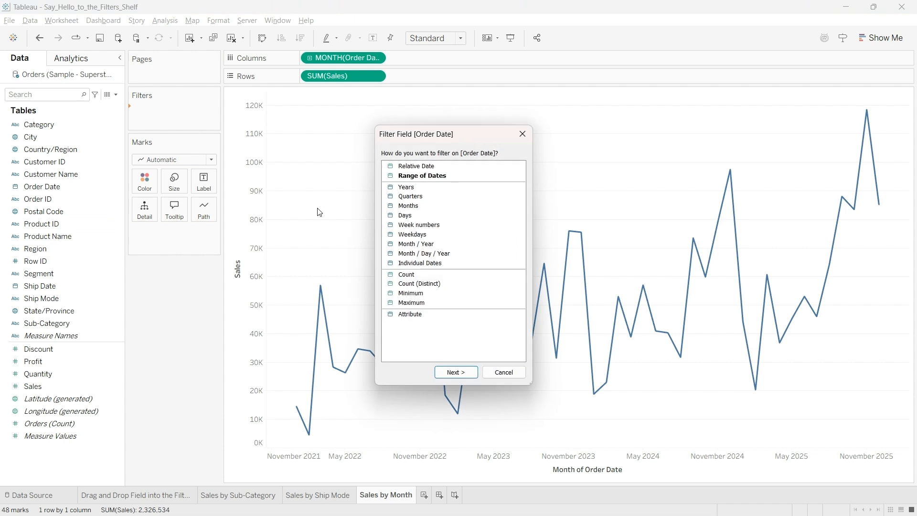
click(440, 189)
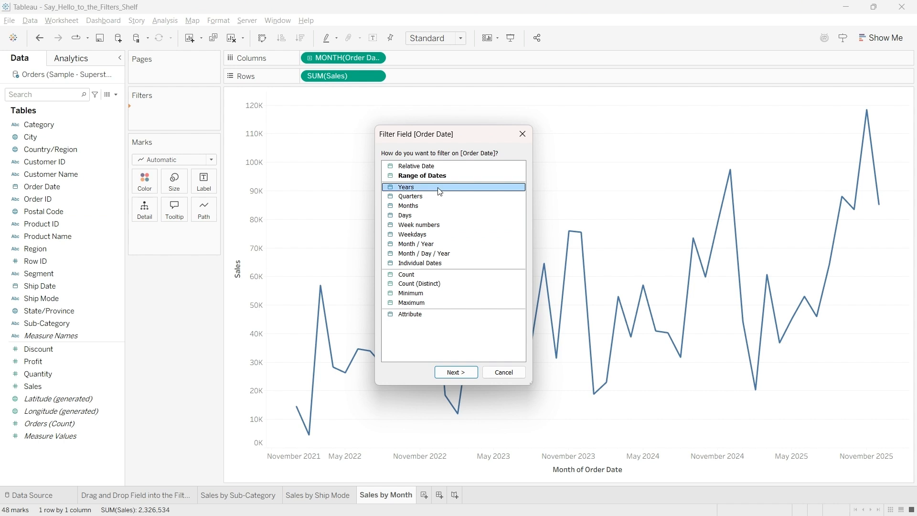
click(455, 373)
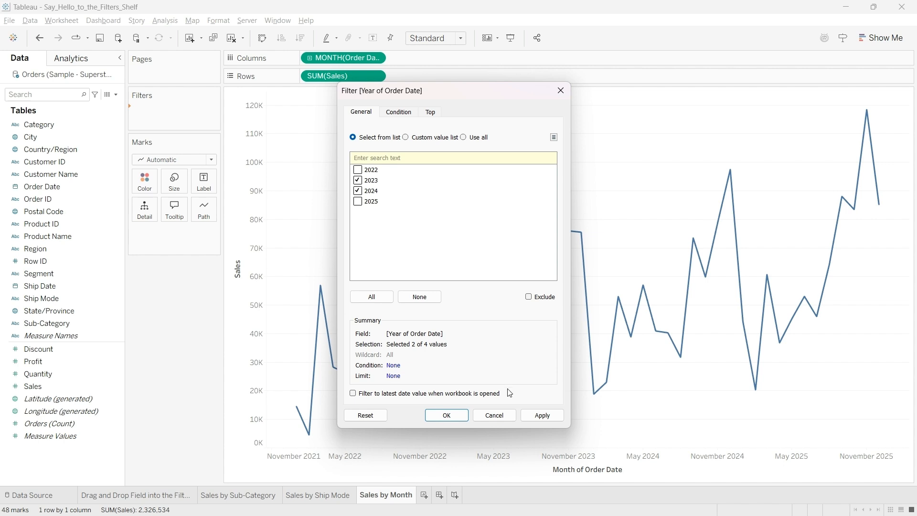
Step: Filter the year of Order Date to 2023 and 2024 only, apply it and close the filter settings
click(538, 416)
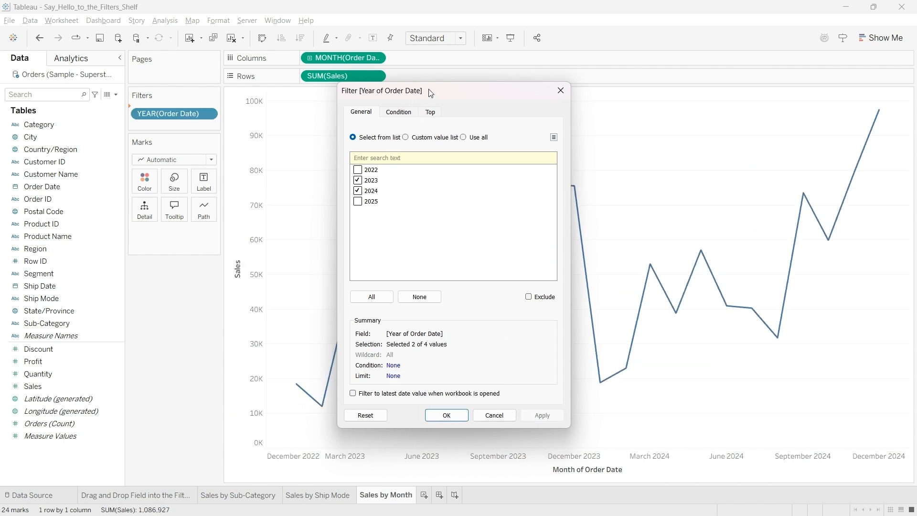
drag(432, 93, 118, 70)
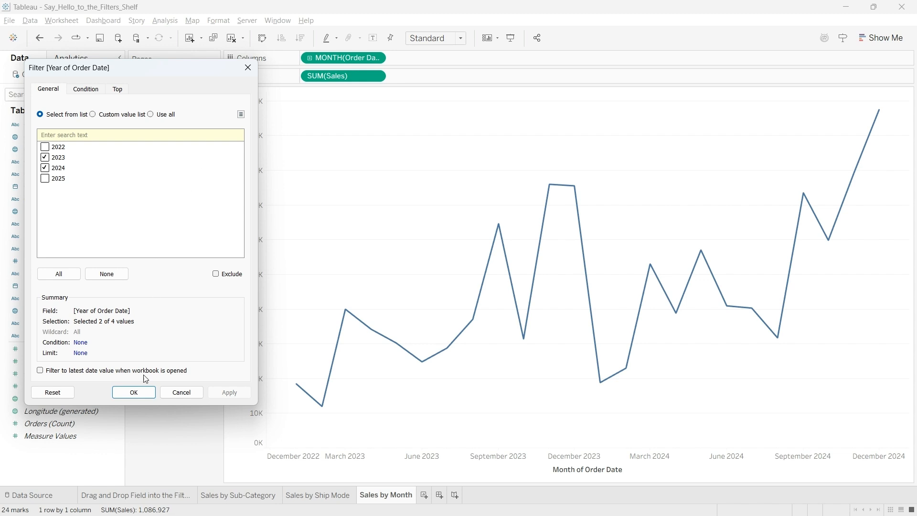
click(138, 394)
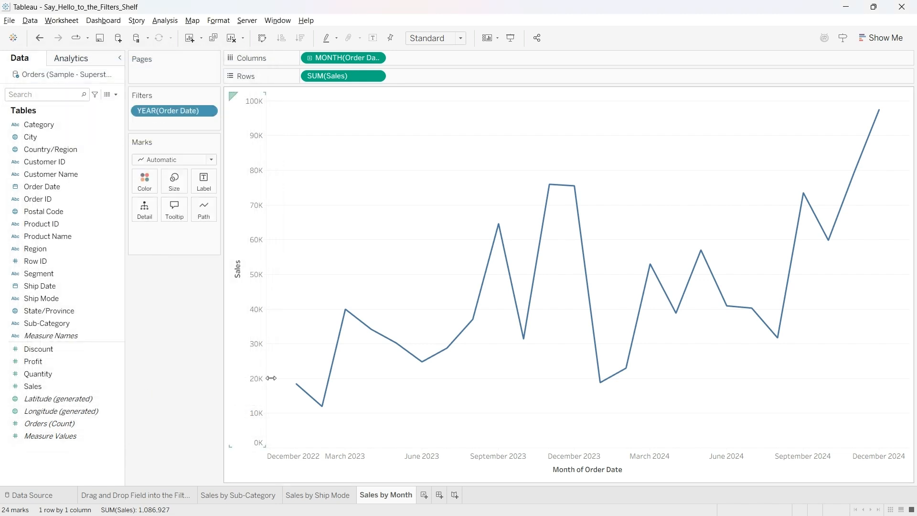